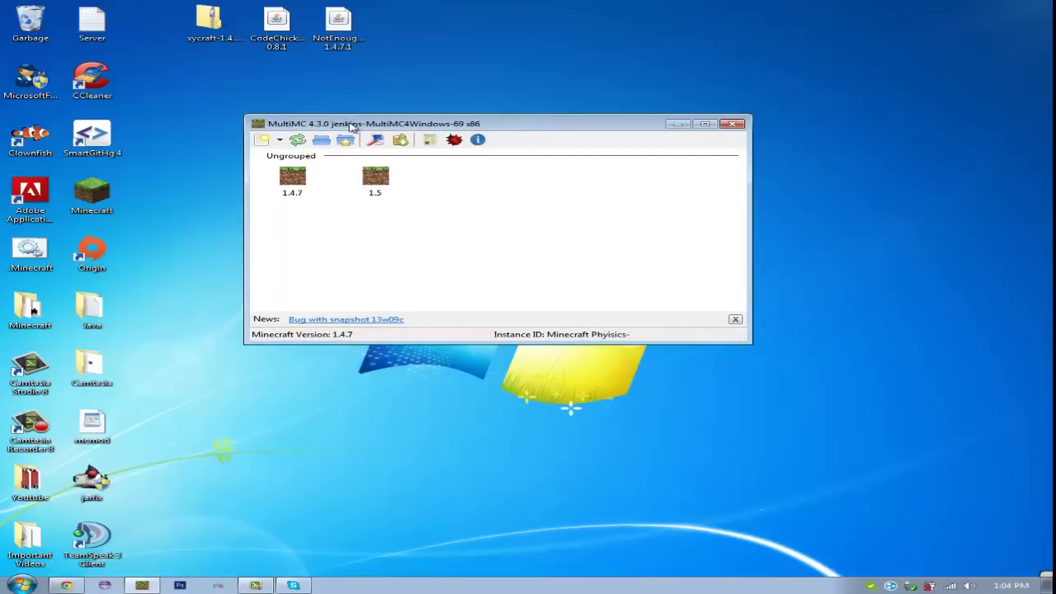
Reposition the launcher window, then follow the forum thread's Download MultiMC link to forkk.net
mouse_move(352, 126)
left_mouse_down()
mouse_move(444, 217)
mouse_move(458, 187)
left_mouse_up()
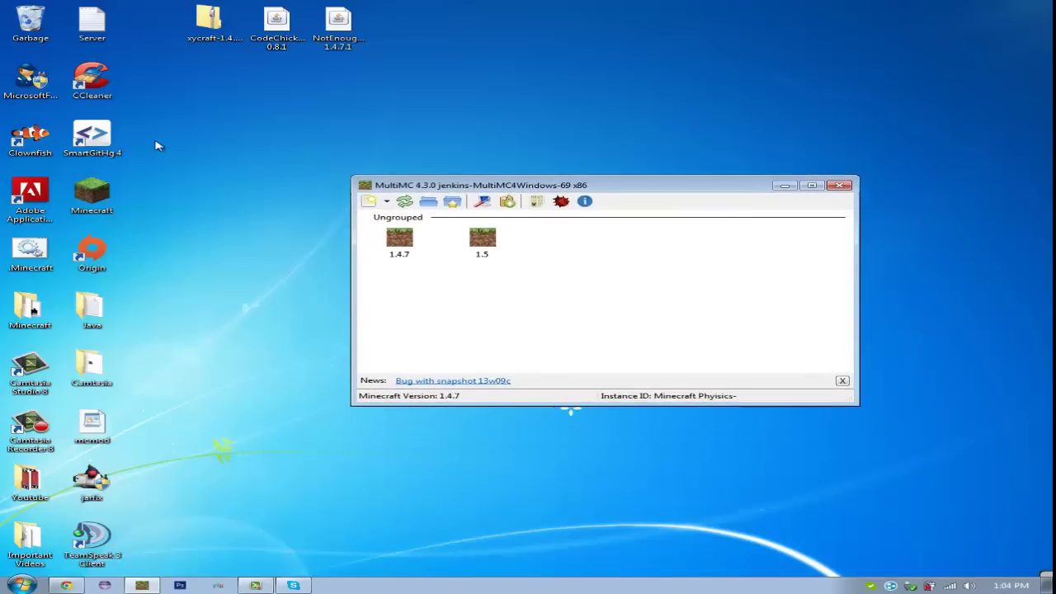
mouse_move(443, 188)
left_mouse_down()
mouse_move(439, 150)
mouse_move(411, 130)
mouse_move(375, 130)
mouse_move(363, 143)
left_mouse_up()
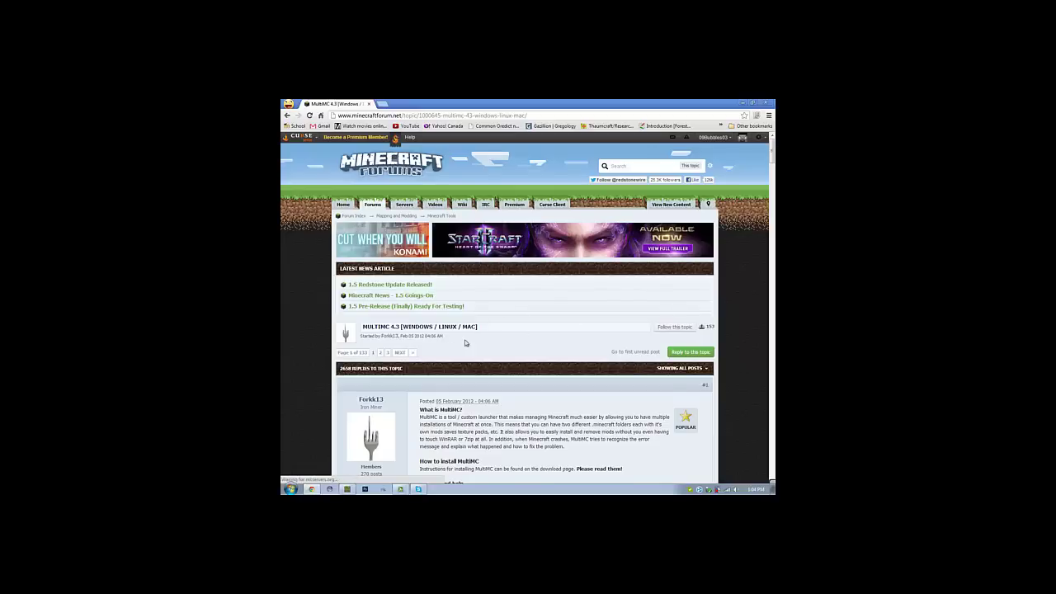
scroll(465, 342, "down", 7)
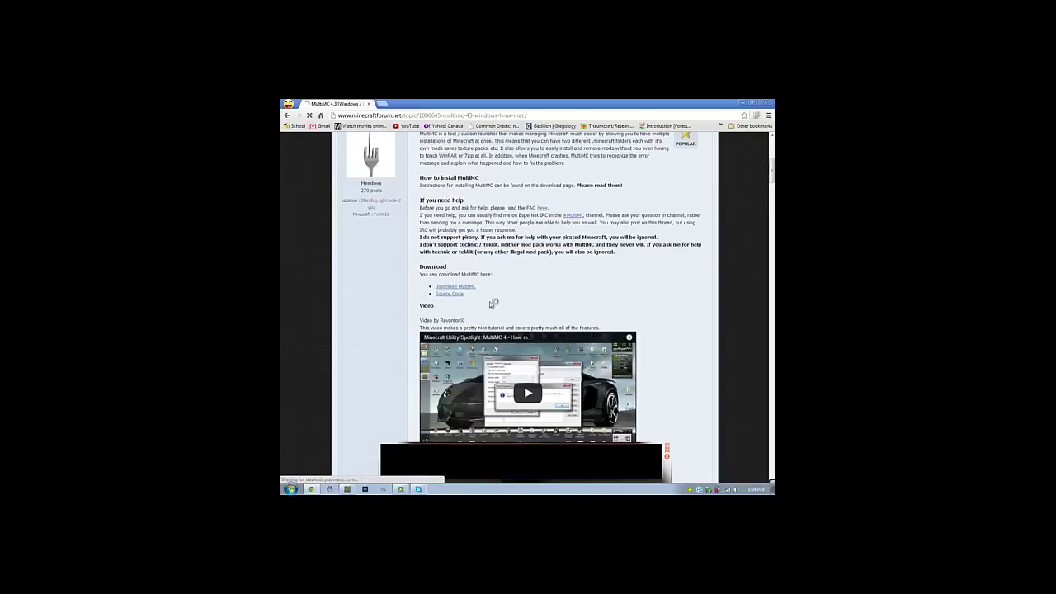
left_click(469, 287)
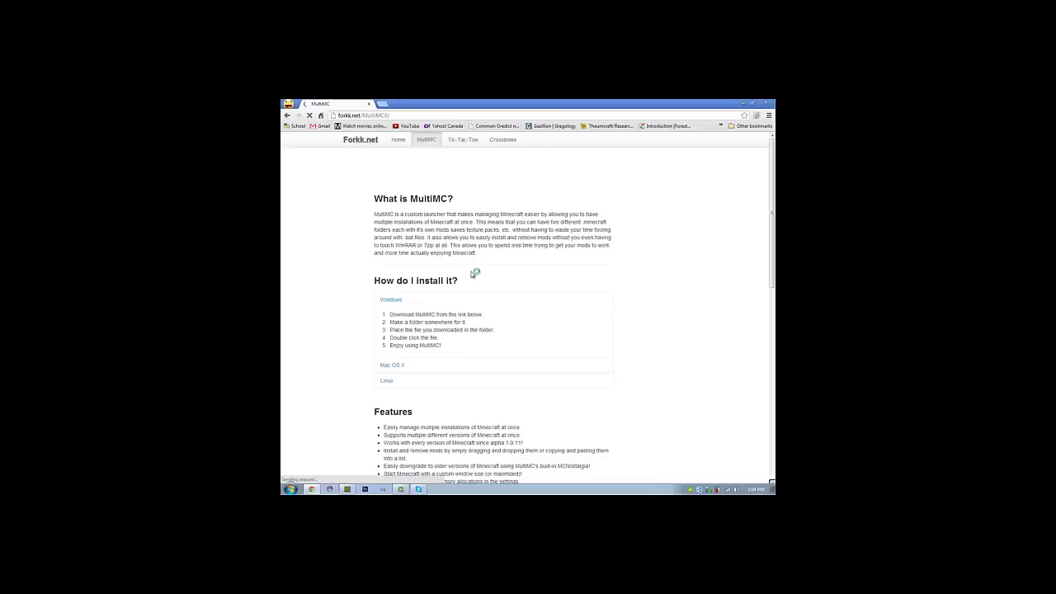
Scroll to the Downloads section and expand the Download MultiMC options for each operating system
scroll(557, 231, "down", 2)
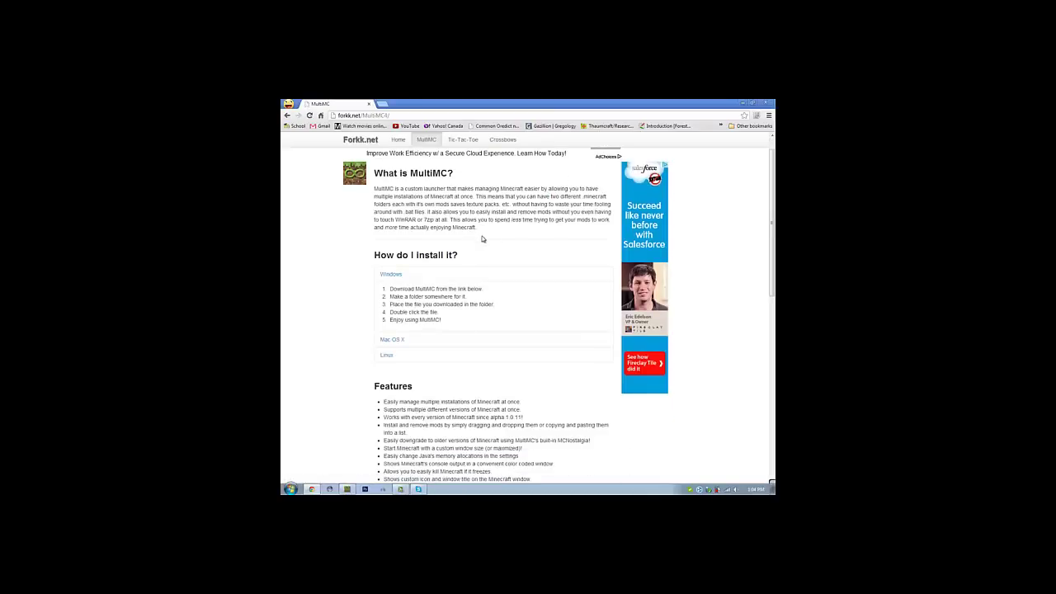
scroll(483, 239, "down", 1)
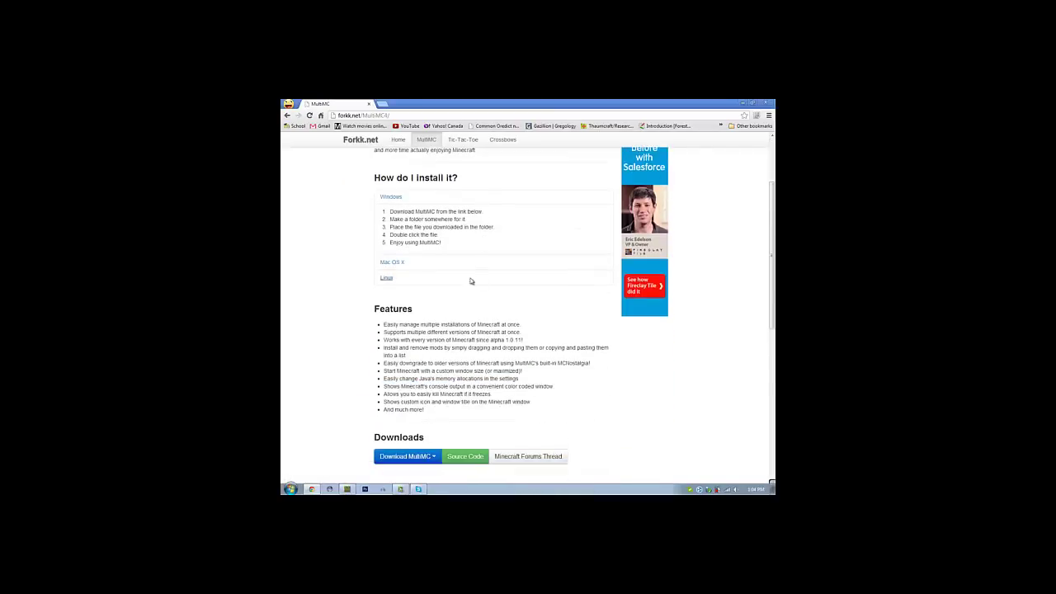
scroll(467, 282, "down", 3)
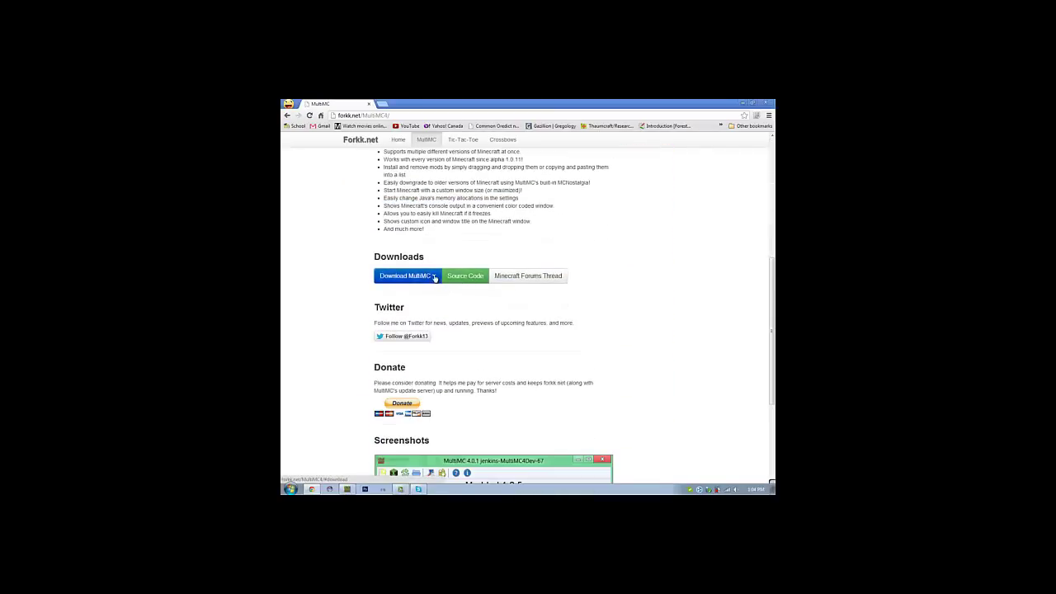
left_click(435, 278)
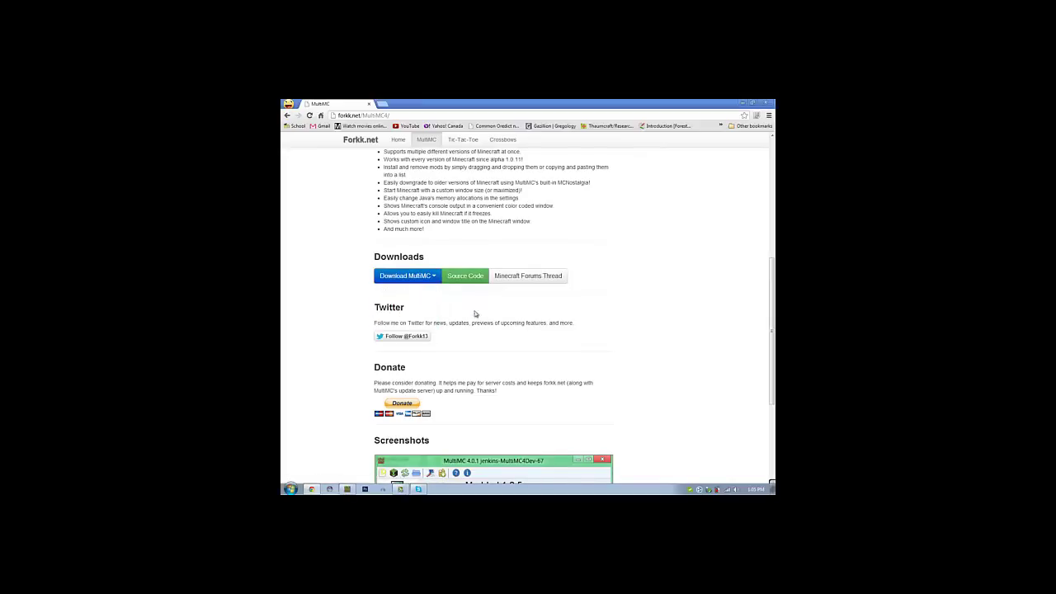
scroll(424, 321, "down", 1)
scroll(425, 321, "down", 3)
scroll(424, 321, "up", 10)
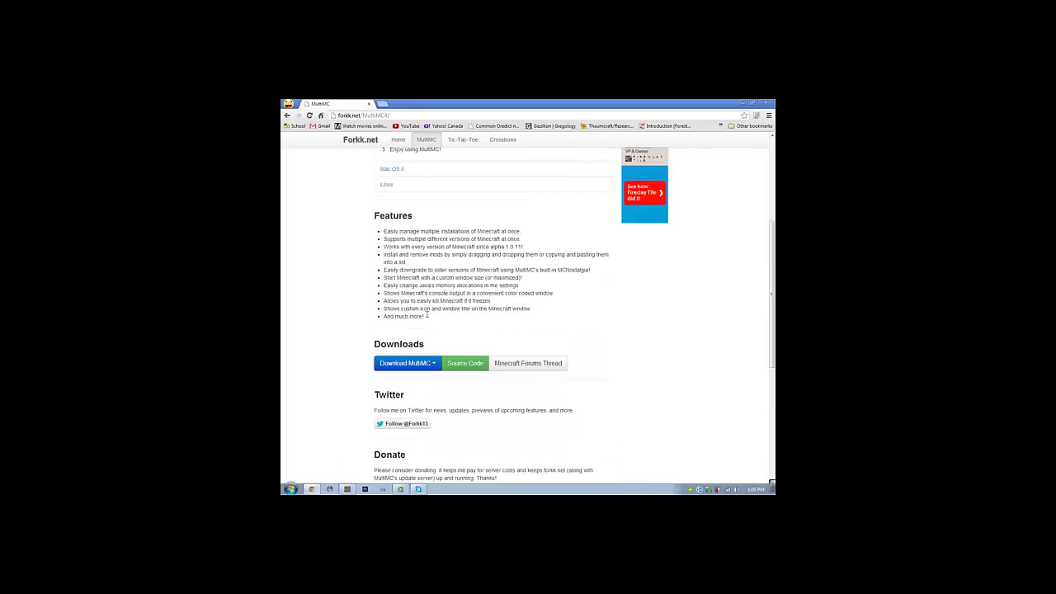
Close Chrome and begin a new MultiMC instance named 'Tutorial'
left_click(765, 103)
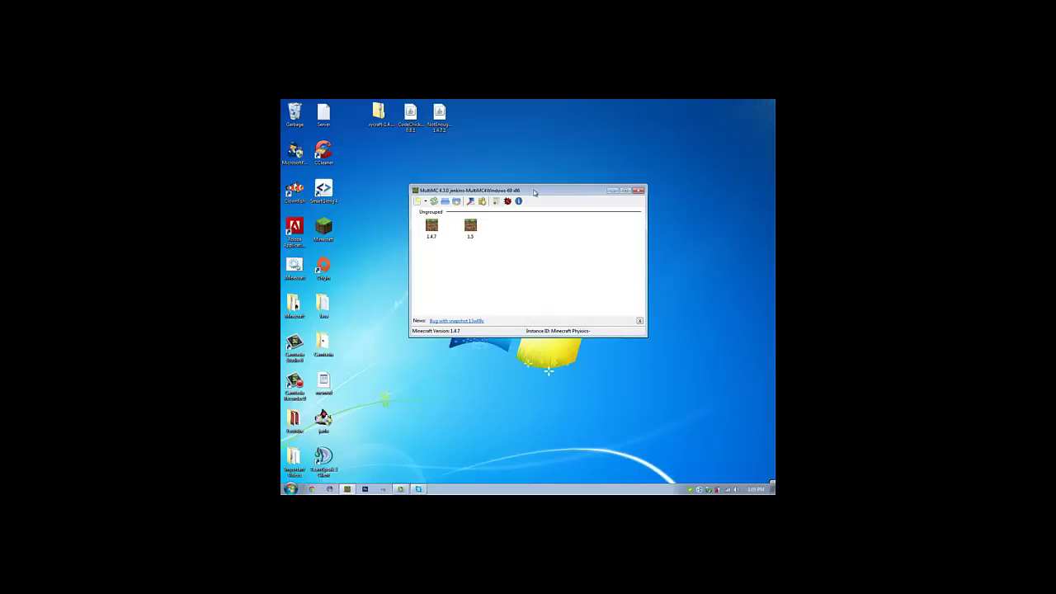
mouse_move(534, 192)
left_mouse_down()
mouse_move(612, 201)
mouse_move(533, 212)
left_mouse_up()
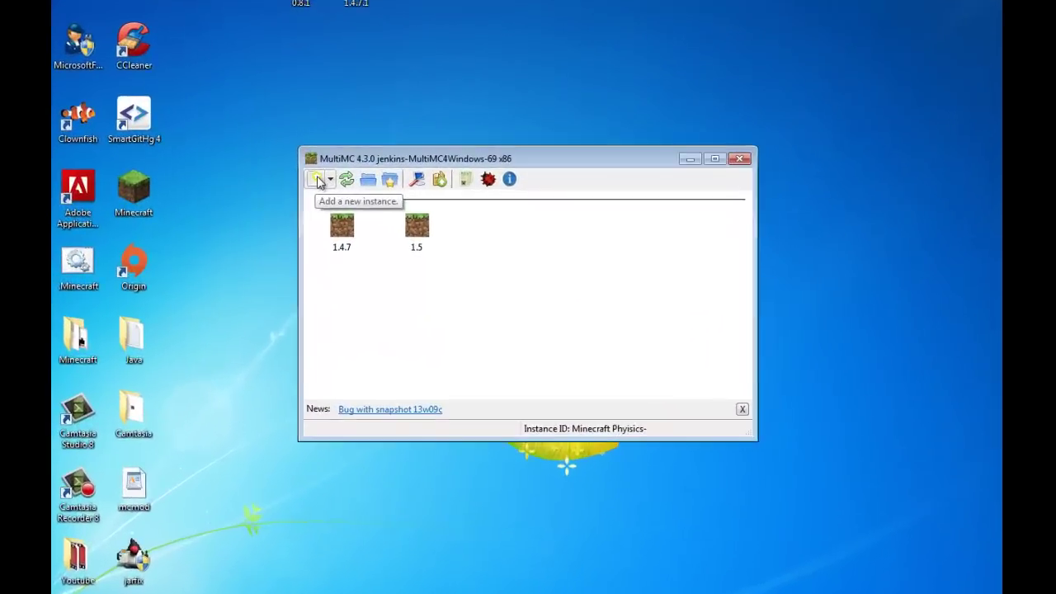
left_click(376, 206)
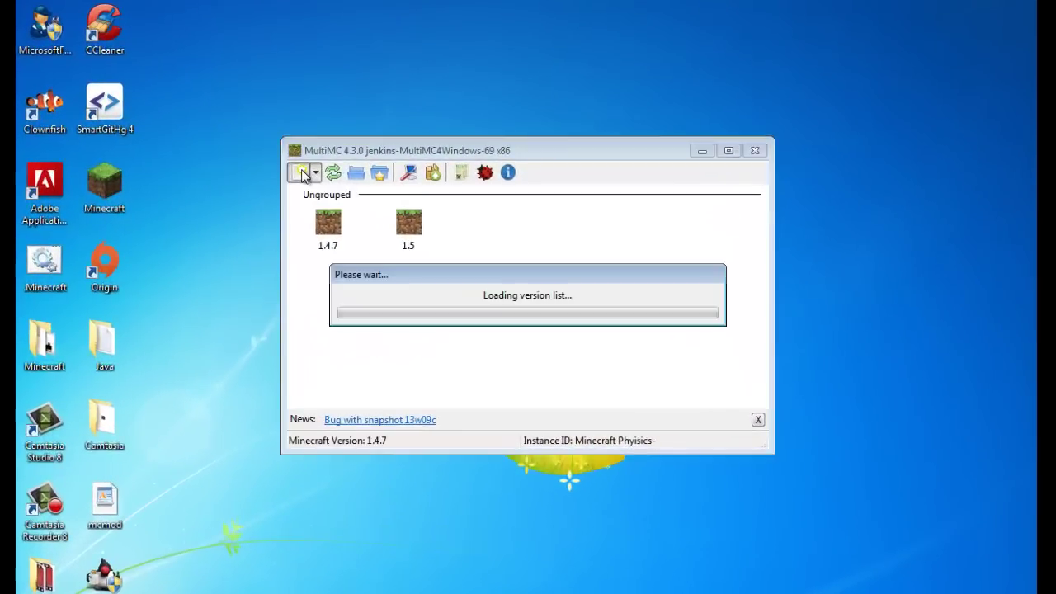
left_click(486, 310)
type("T")
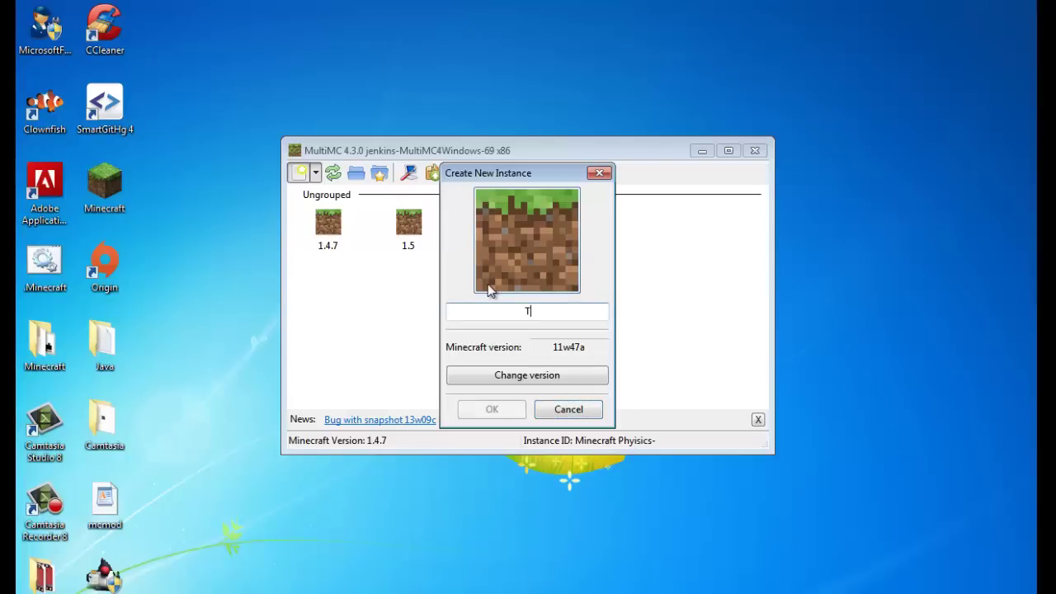
type("utorial")
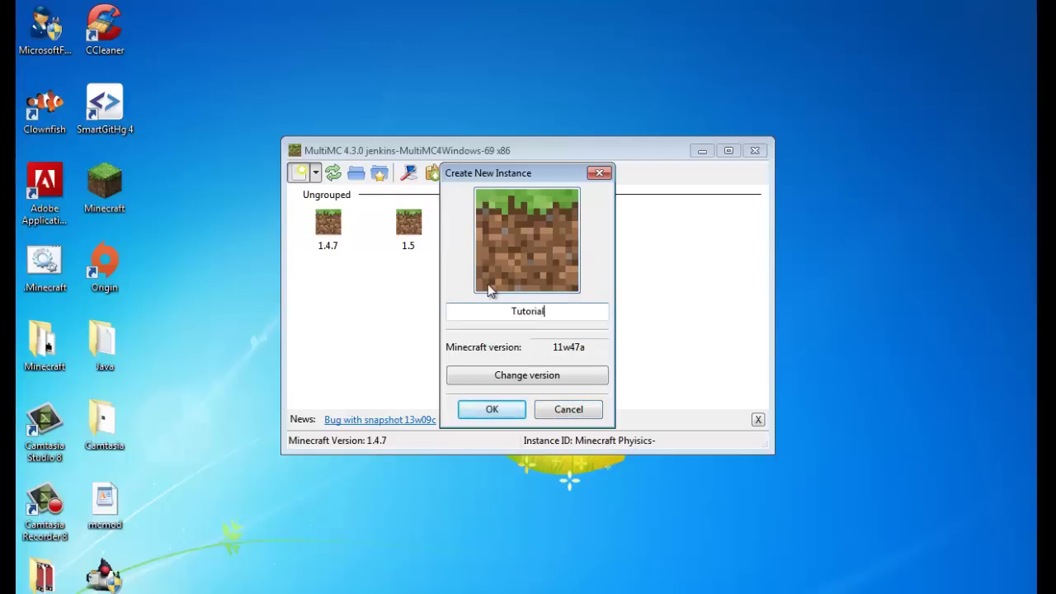
Choose the Current Minecraft version in the version list and create the Tutorial instance
left_click(487, 377)
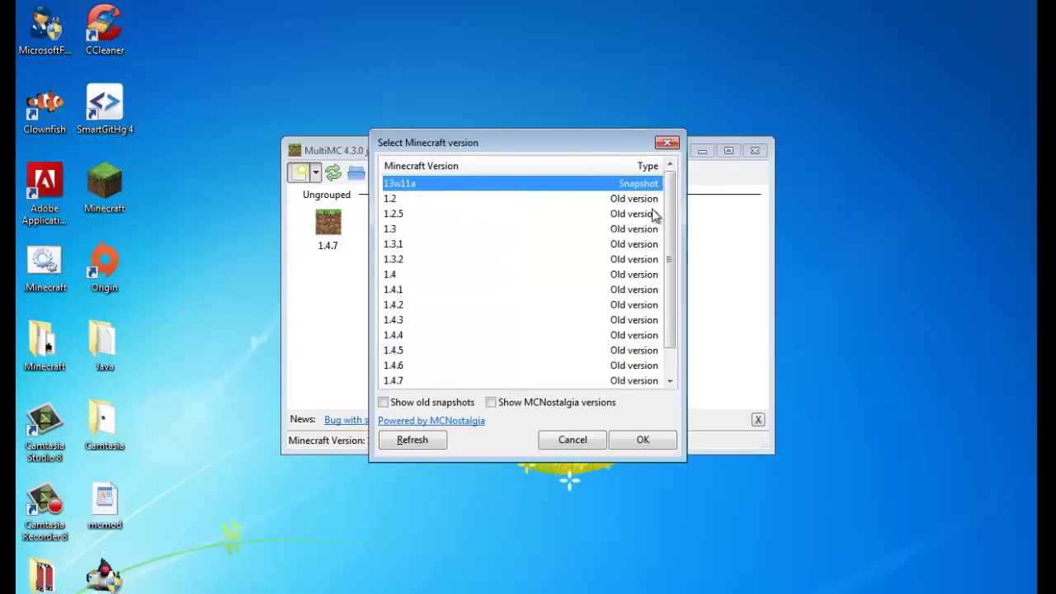
scroll(521, 287, "down", 1)
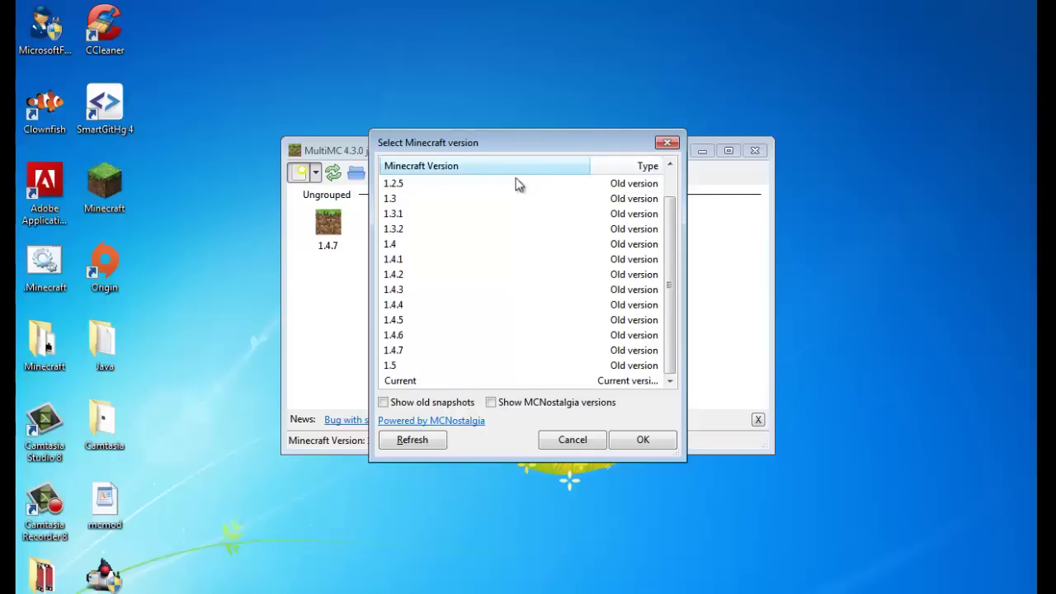
left_click(402, 382)
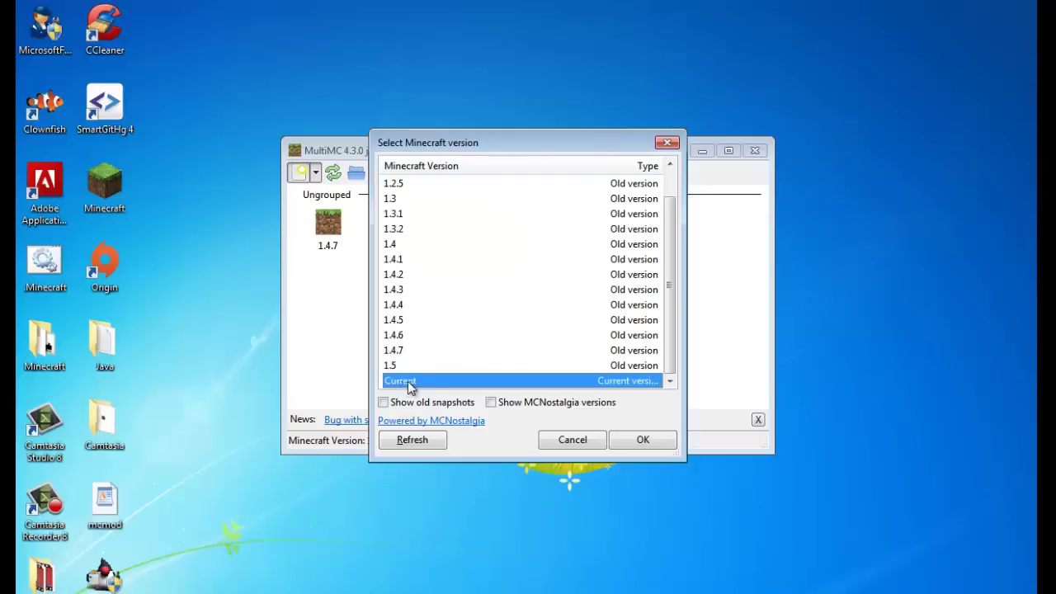
left_click(397, 365)
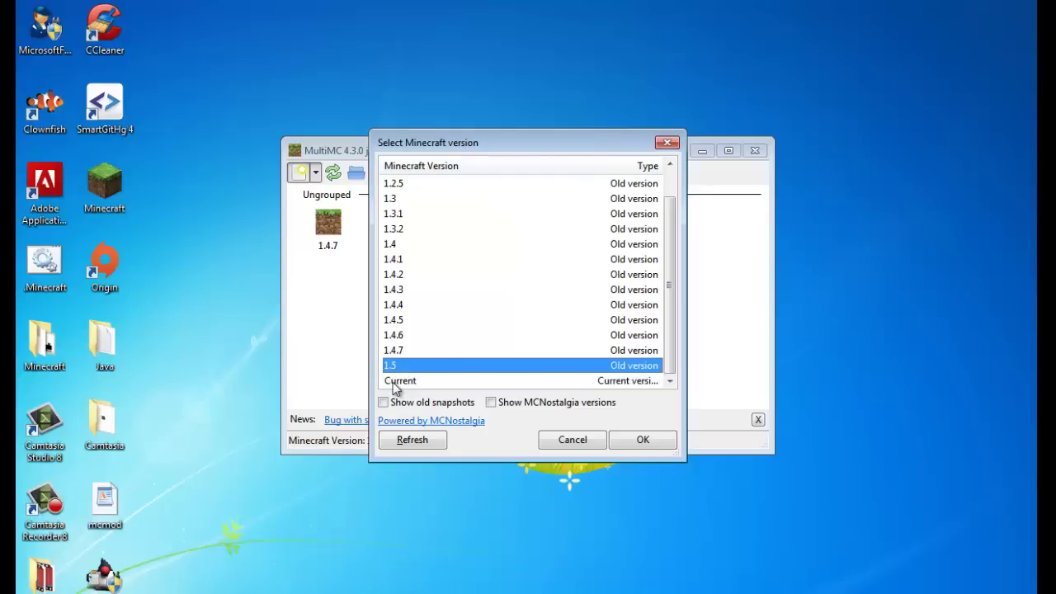
left_click(395, 382)
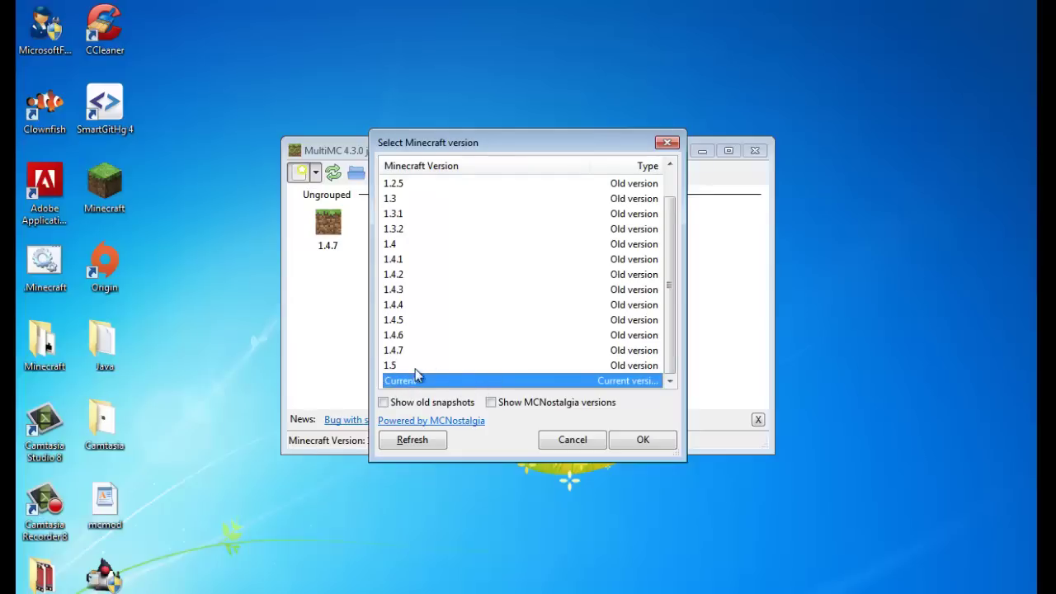
left_click(417, 369)
left_click(480, 381)
left_click(640, 442)
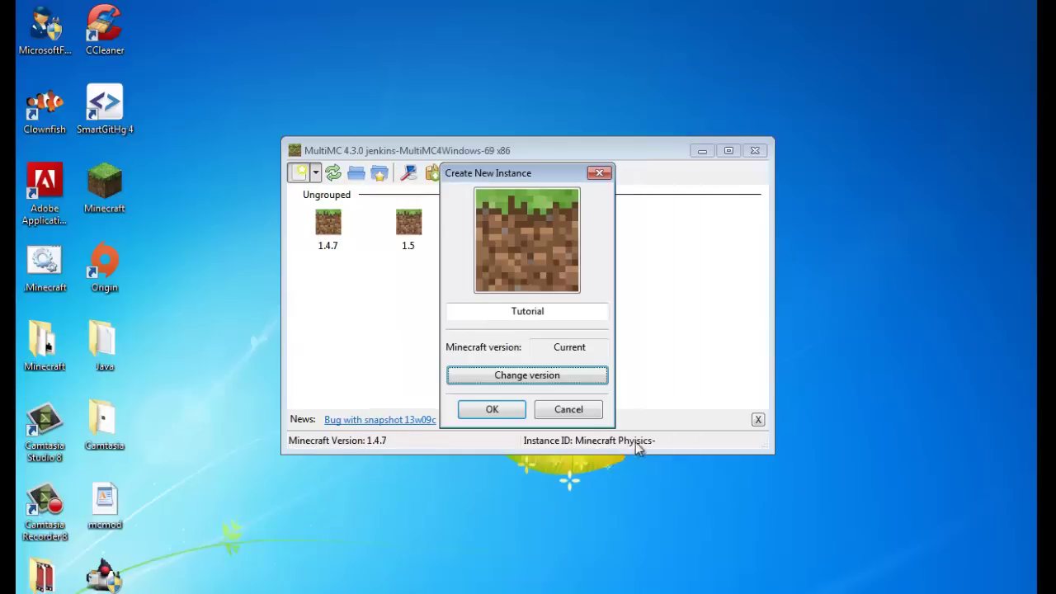
left_click(483, 417)
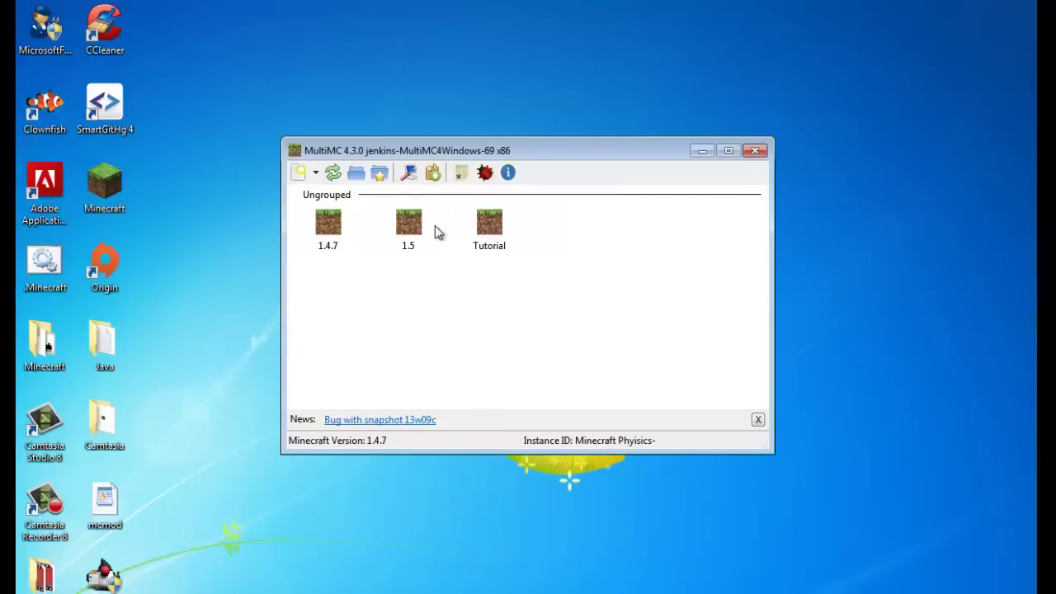
Replace the Tutorial instance's default grass-block icon with the Chicken icon
right_click(486, 224)
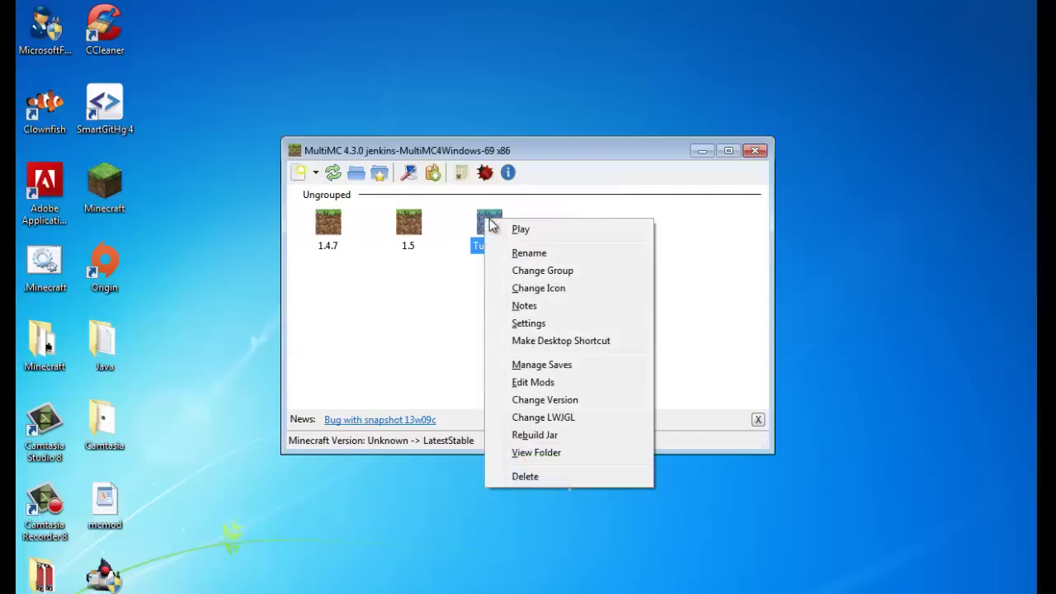
left_click(537, 291)
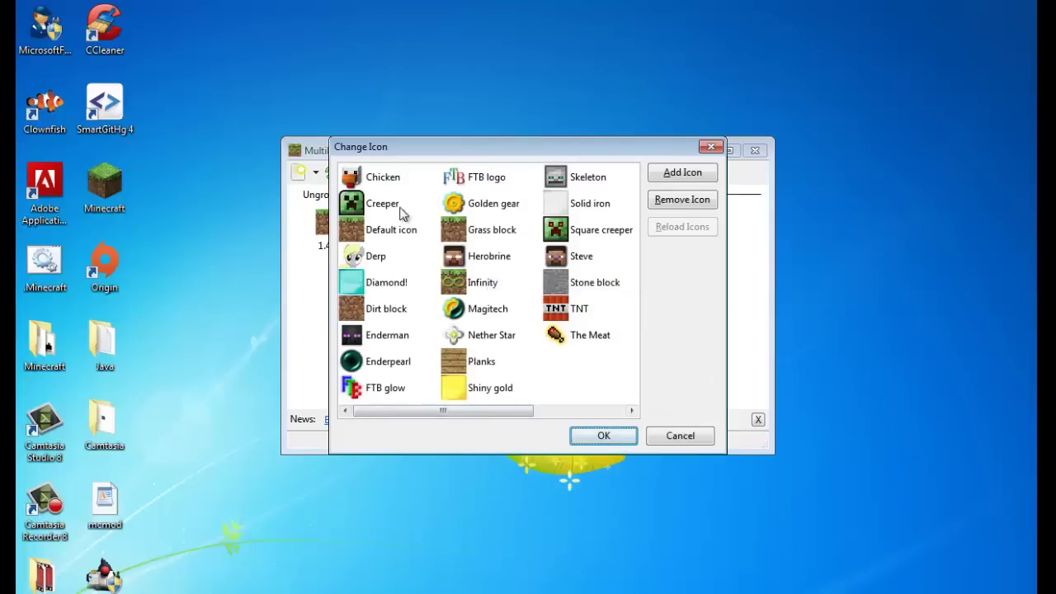
left_click(356, 183)
left_click(596, 437)
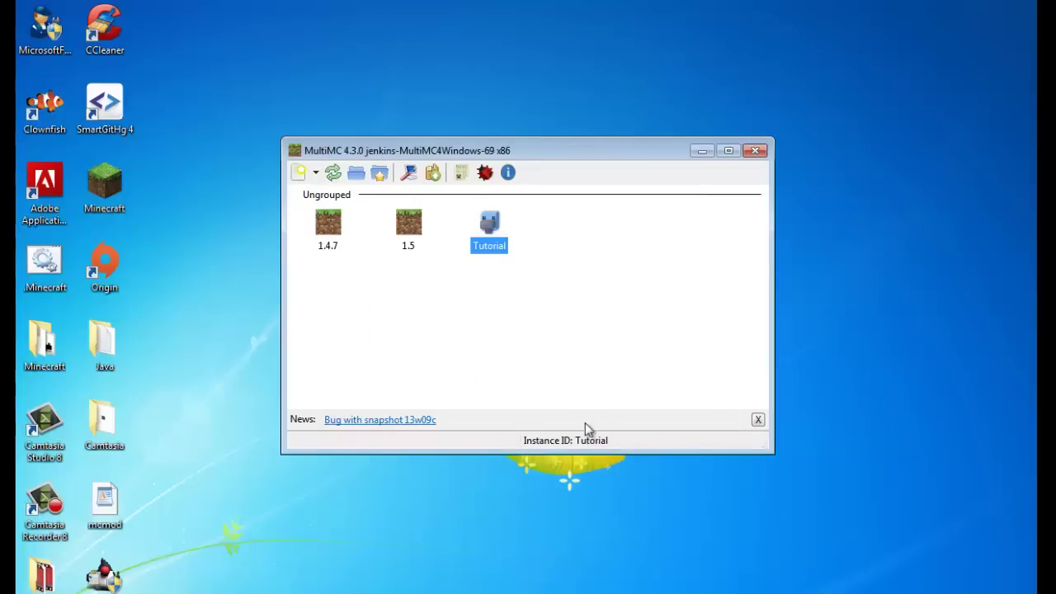
right_click(492, 227)
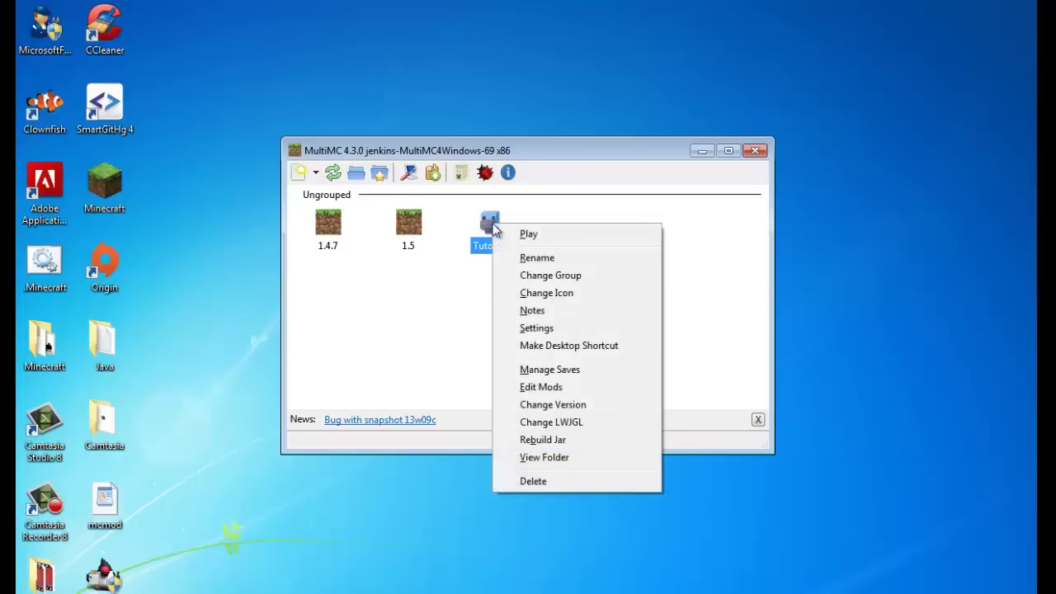
left_click(541, 389)
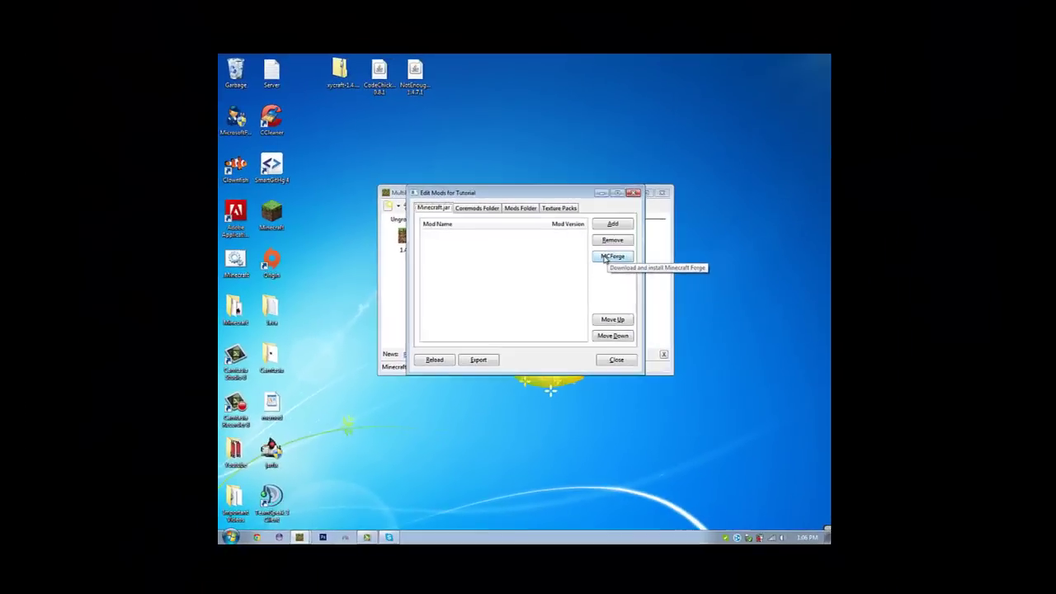
left_click(605, 258)
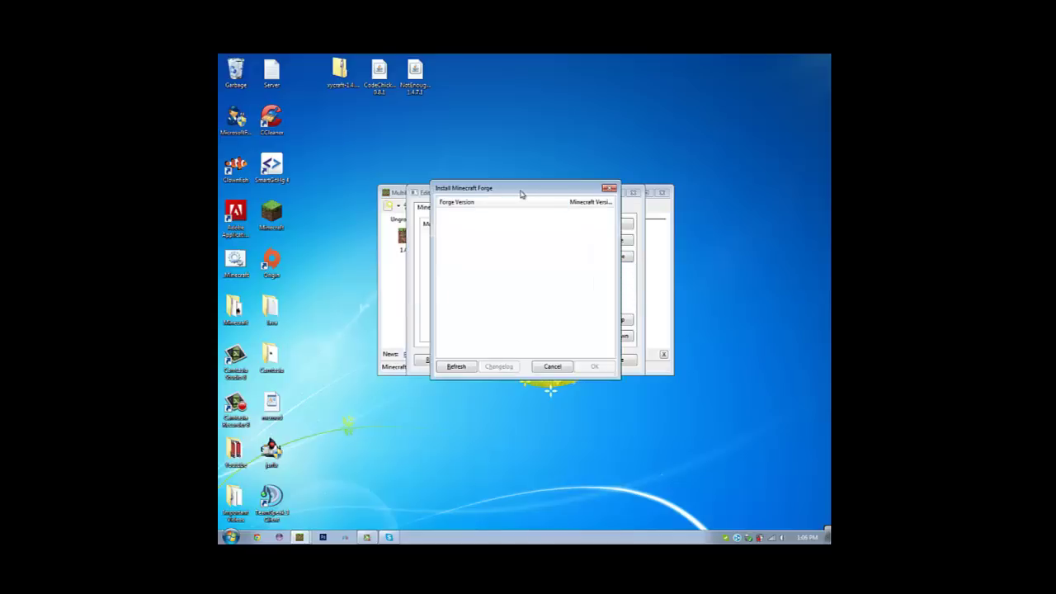
mouse_move(521, 191)
left_mouse_down()
mouse_move(617, 215)
mouse_move(417, 306)
mouse_move(315, 233)
left_mouse_up()
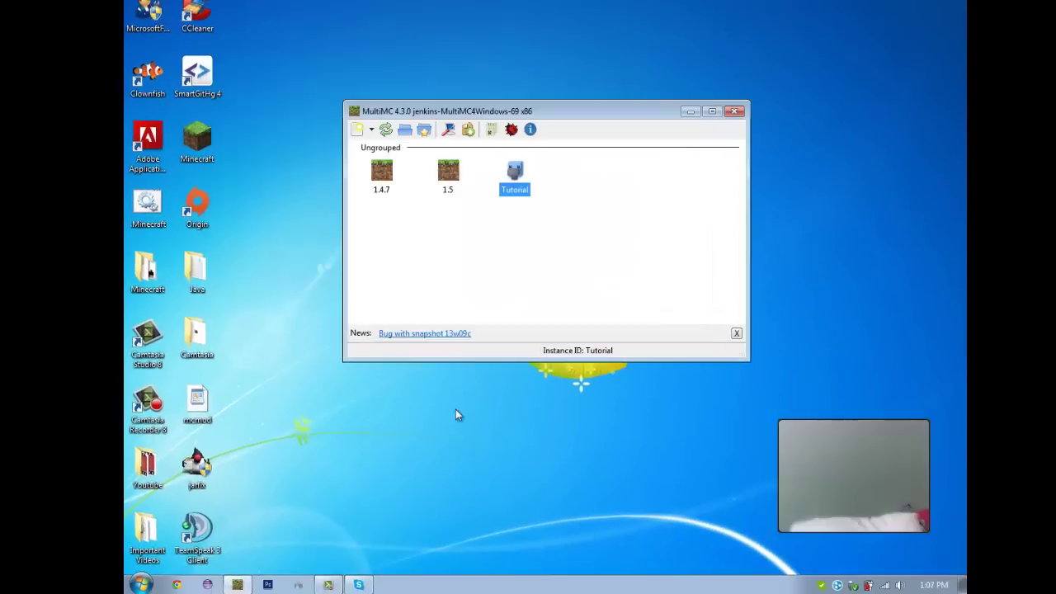
Browse Tutorial's version list with MCNostalgia versions shown, then close it without changes
left_click(619, 247)
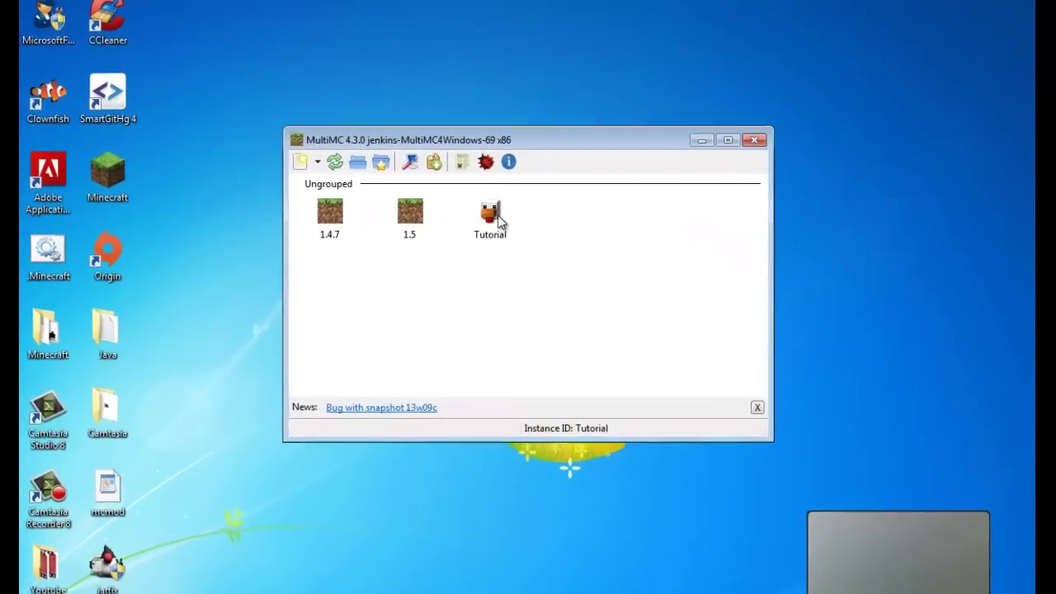
right_click(499, 216)
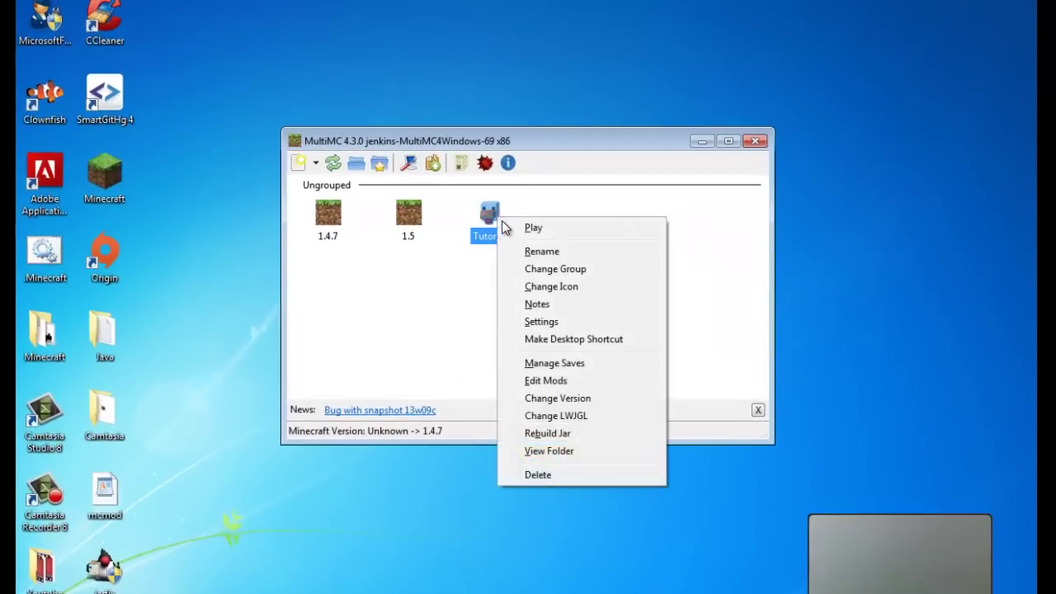
left_click(421, 307)
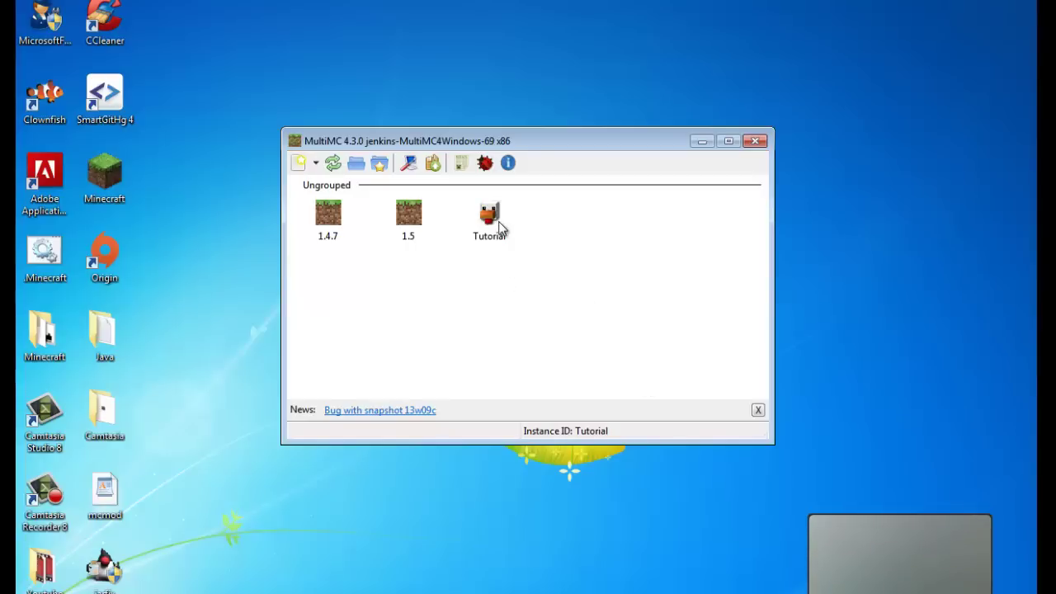
right_click(498, 218)
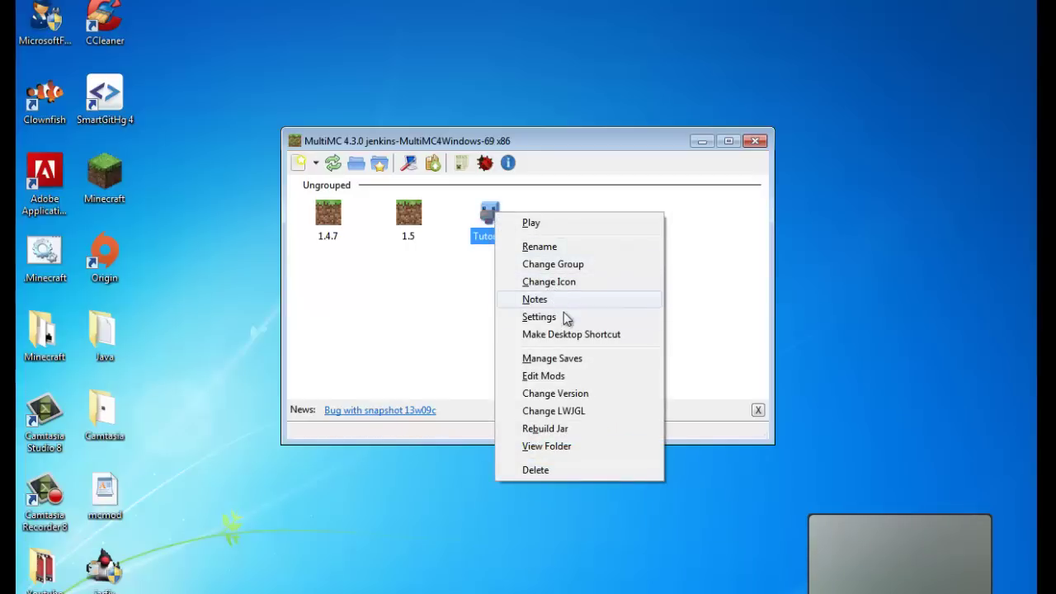
left_click(561, 394)
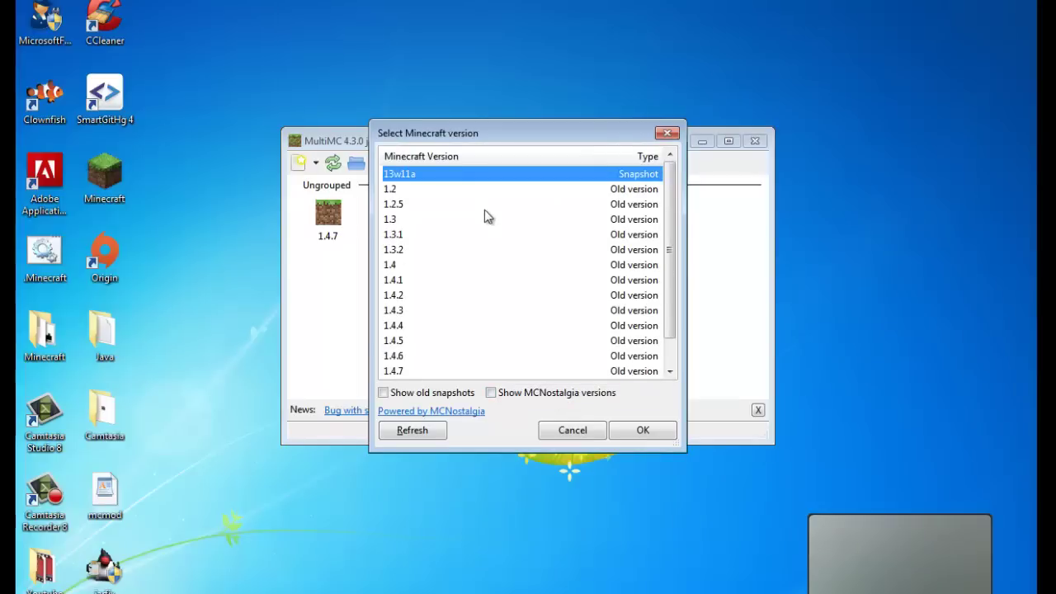
left_click_drag(671, 217, 664, 356)
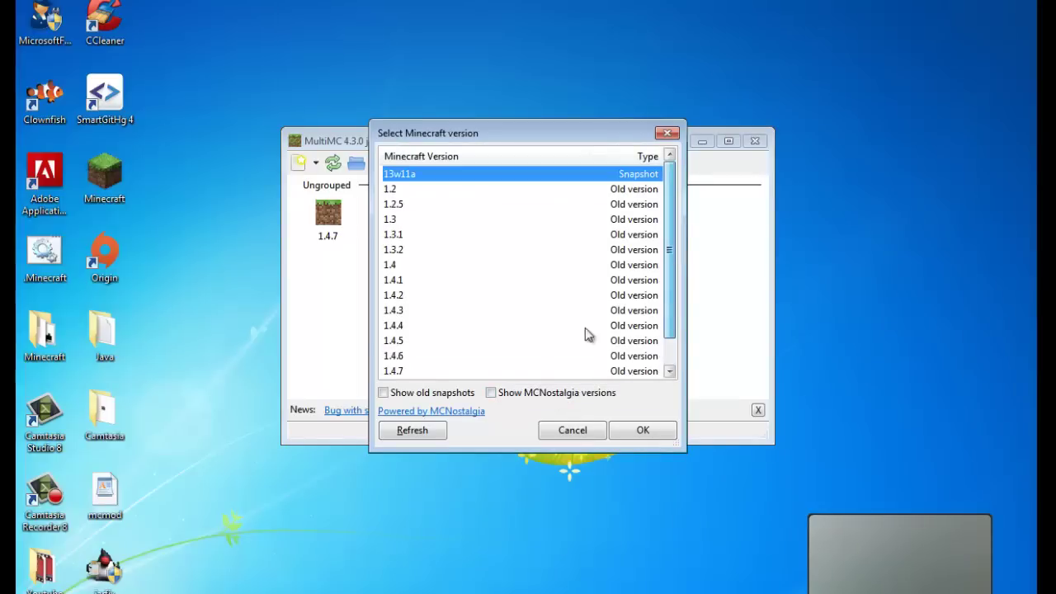
left_click(495, 394)
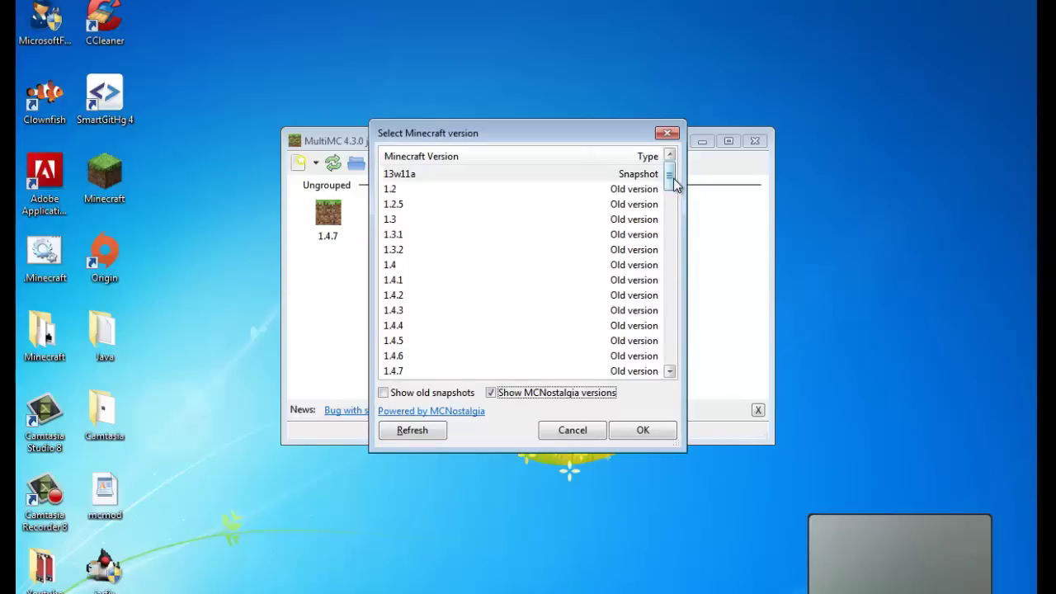
left_click_drag(673, 185, 691, 380)
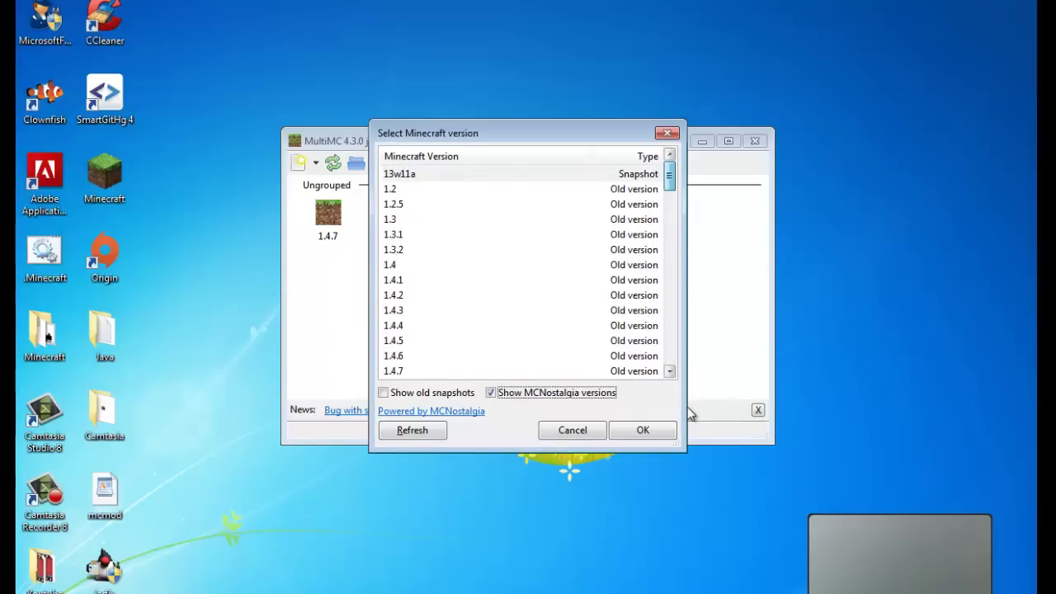
left_click(667, 133)
From Tutorial's Edit Mods, add MCForge 6.6.2.534 to its Minecraft.jar mod list
right_click(491, 227)
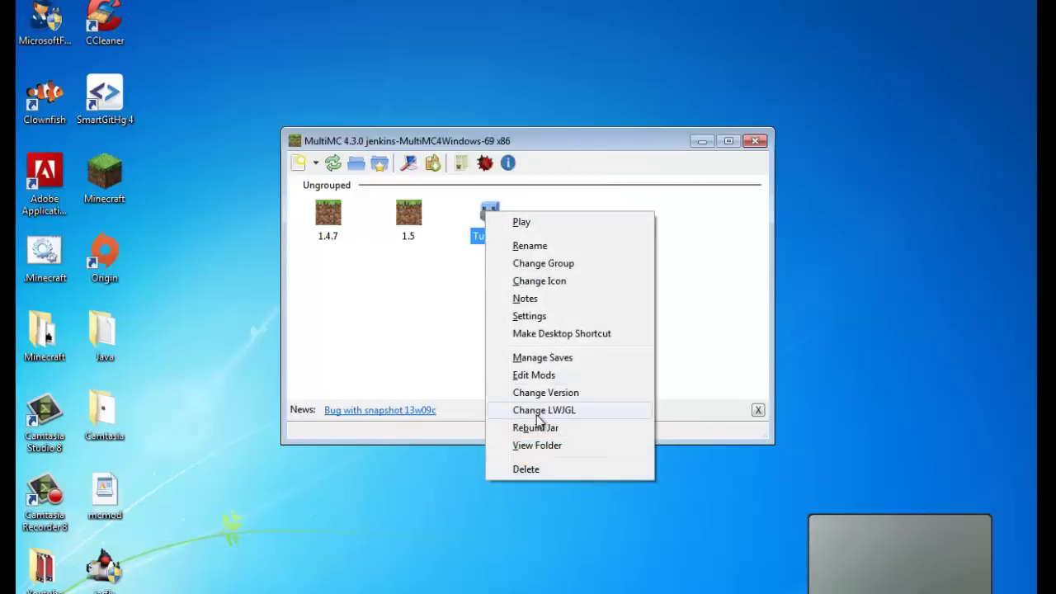
left_click(538, 375)
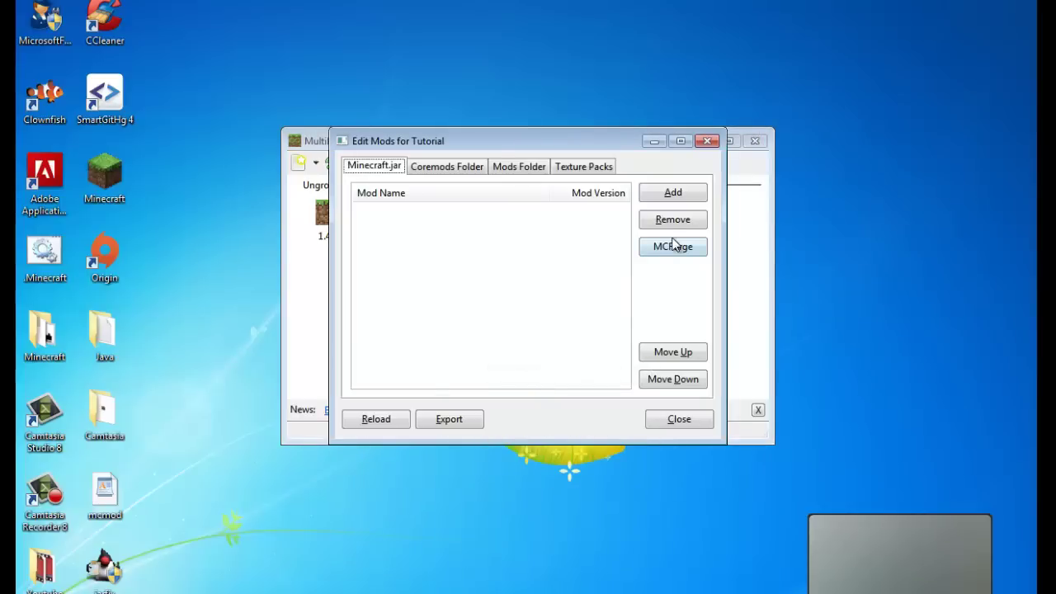
left_click(672, 245)
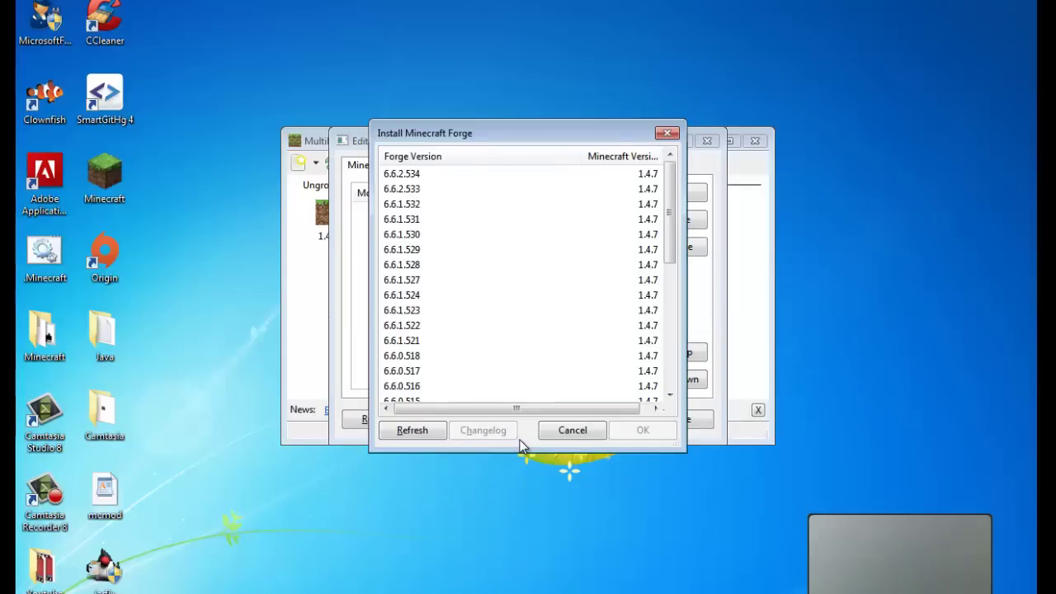
scroll(541, 330, "down", 10)
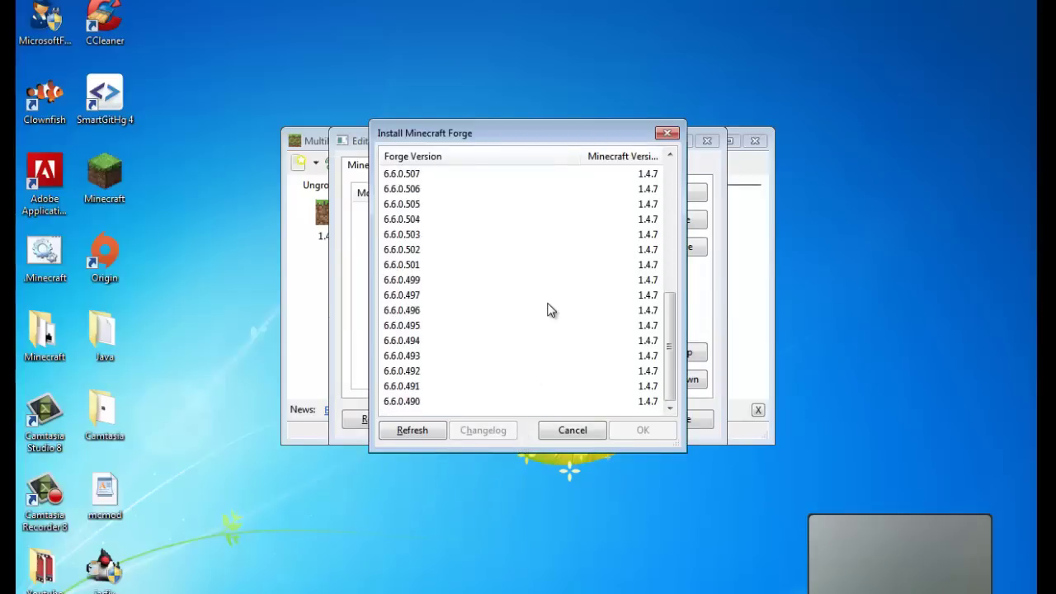
scroll(551, 310, "up", 10)
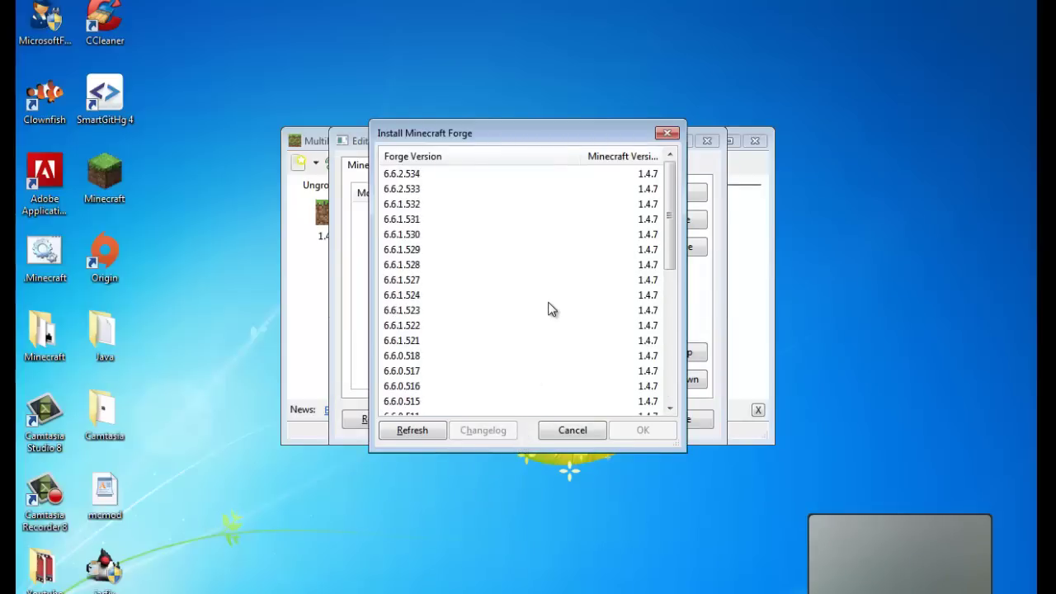
left_click(647, 175)
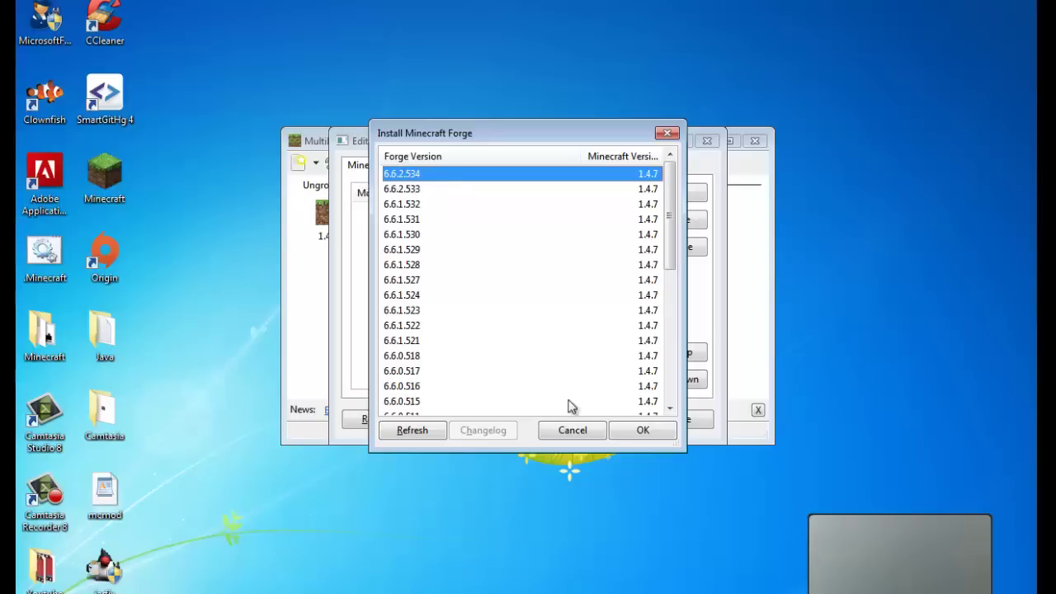
left_click(632, 431)
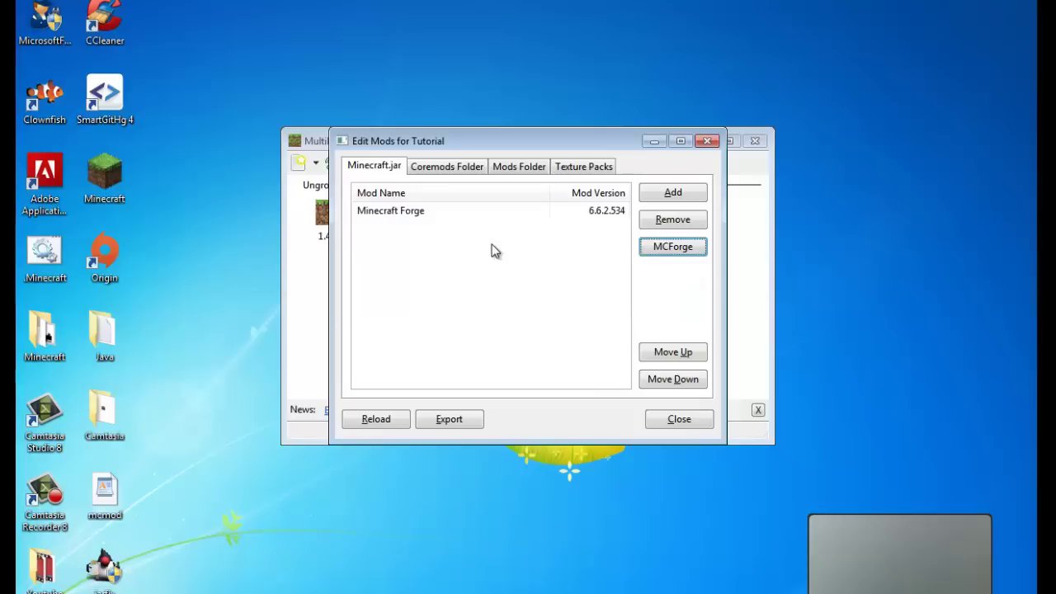
left_click(566, 213)
left_click(419, 277)
left_click(392, 213)
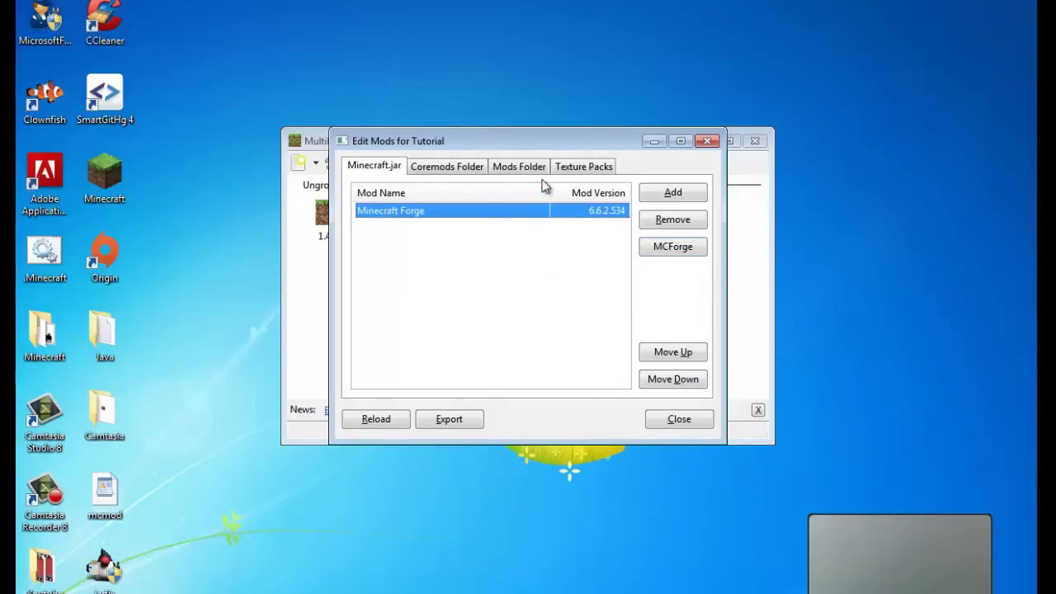